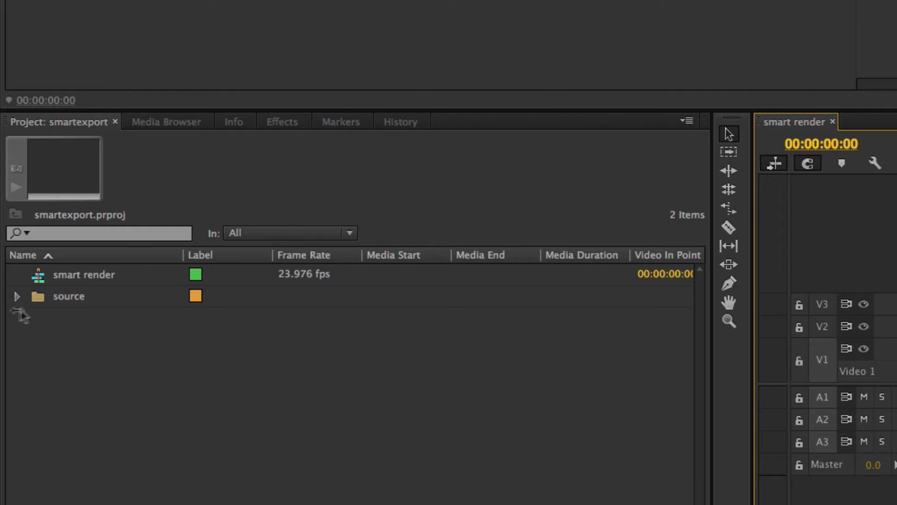
# Confirm the smart render sequence previews use QuickTime Apple ProRes 422 at 1920x1080
pyautogui.click(57, 279)
pyautogui.rightClick(57, 279)
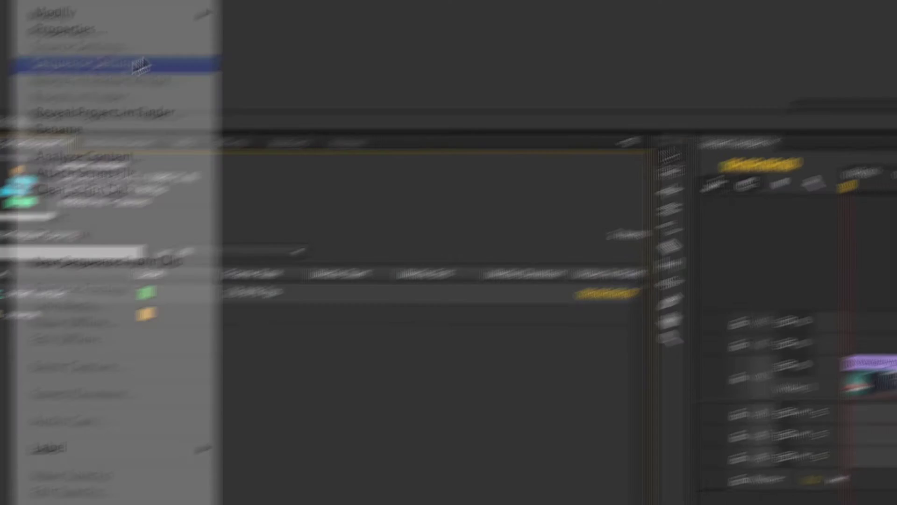
pyautogui.click(139, 64)
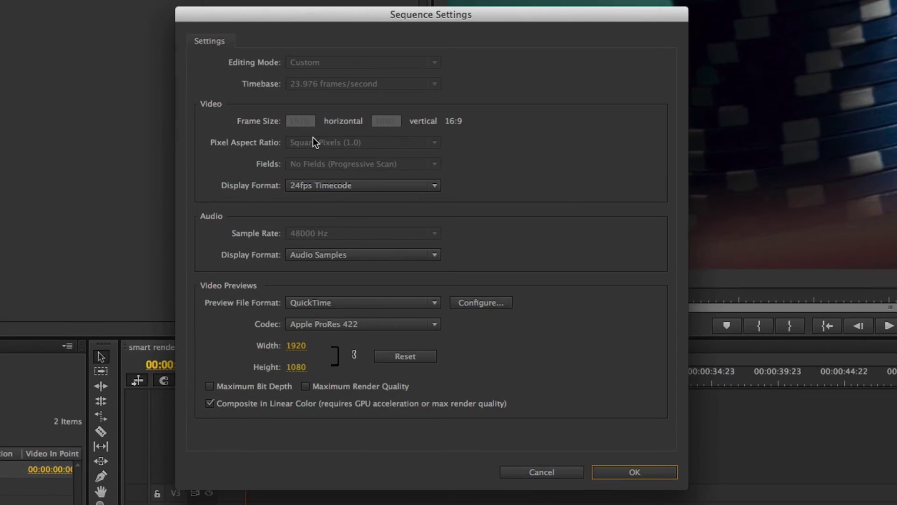
pyautogui.click(638, 474)
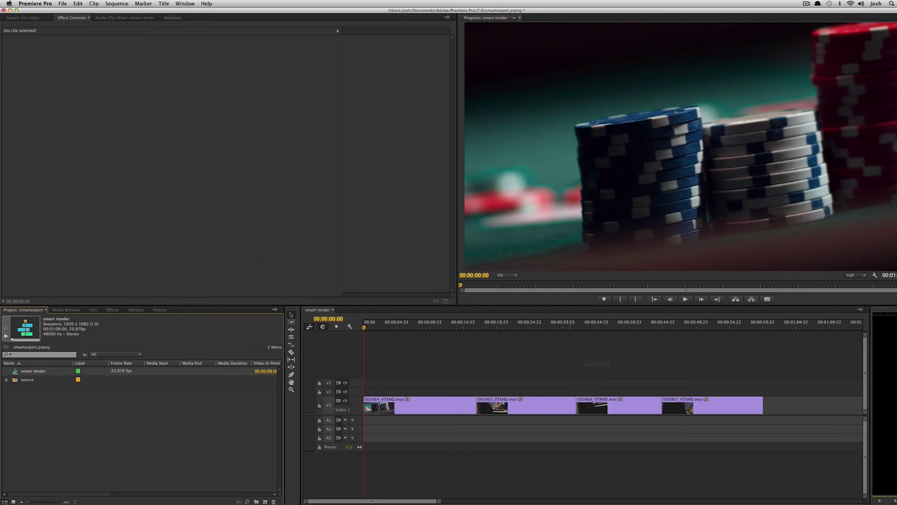
# Check the sequence by jumping to its end and back to the start
pyautogui.press('Down')
pyautogui.click(631, 347)
pyautogui.press('End')
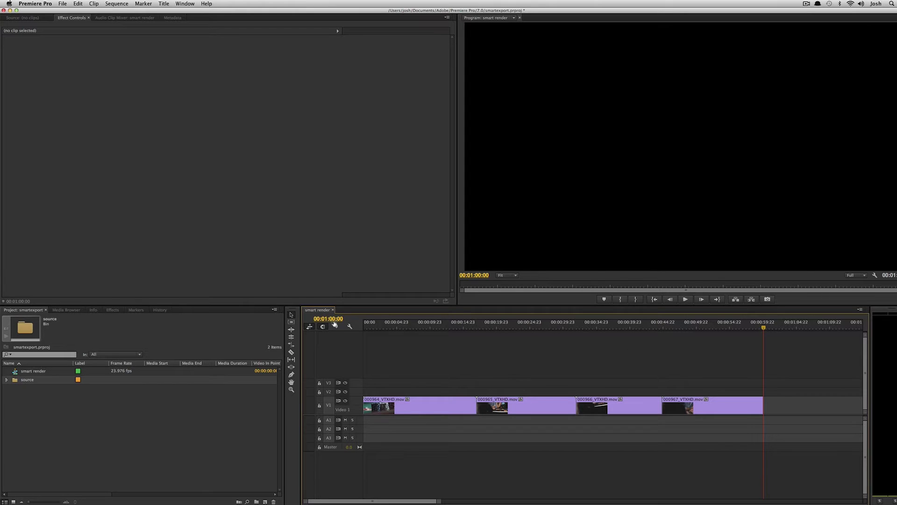
pyautogui.press('Home')
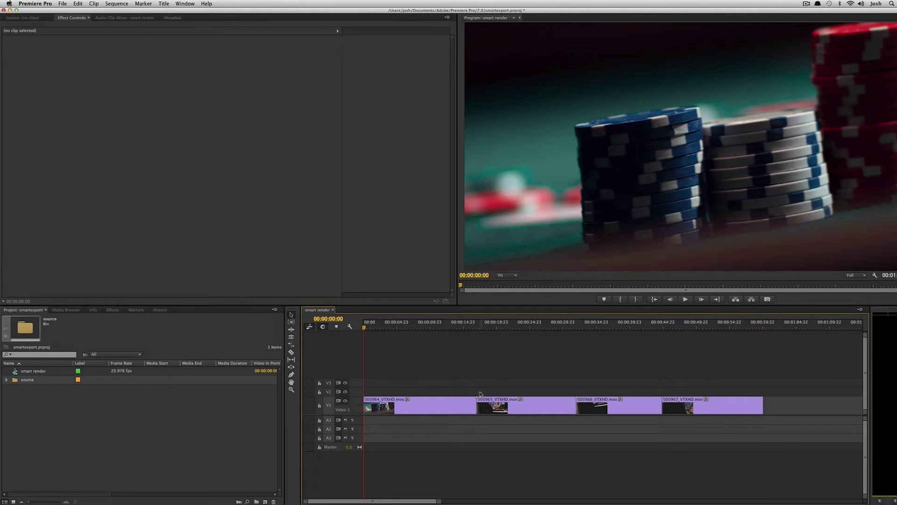
# Reveal clip 000964_VTXHD.mov in the project, then show its source file in Finder
pyautogui.click(447, 405)
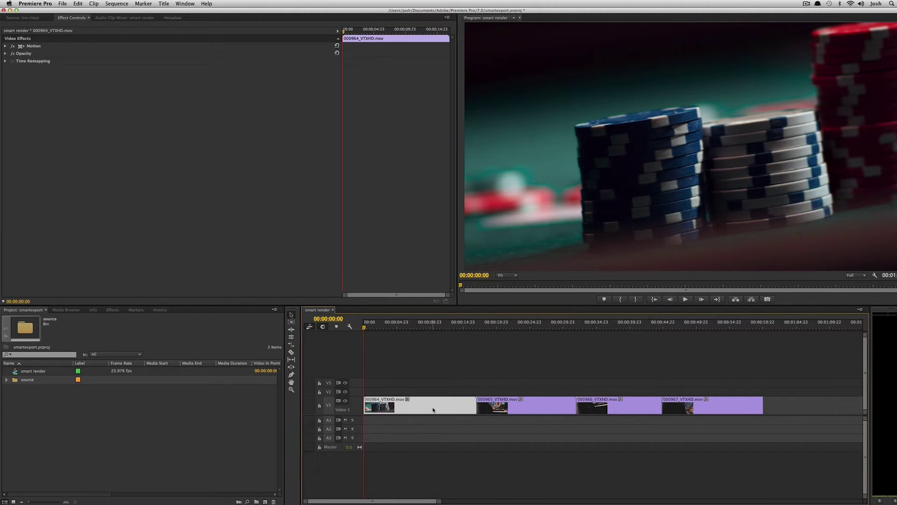
pyautogui.rightClick(433, 409)
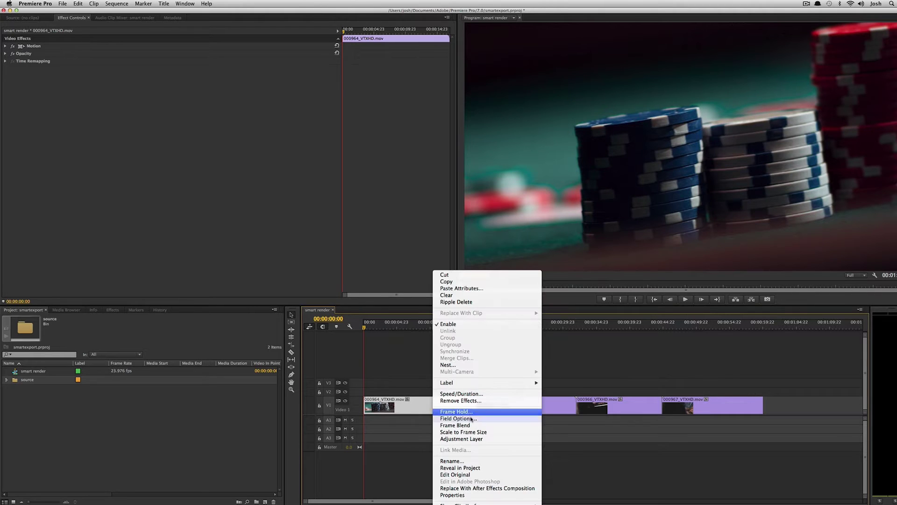
pyautogui.click(470, 468)
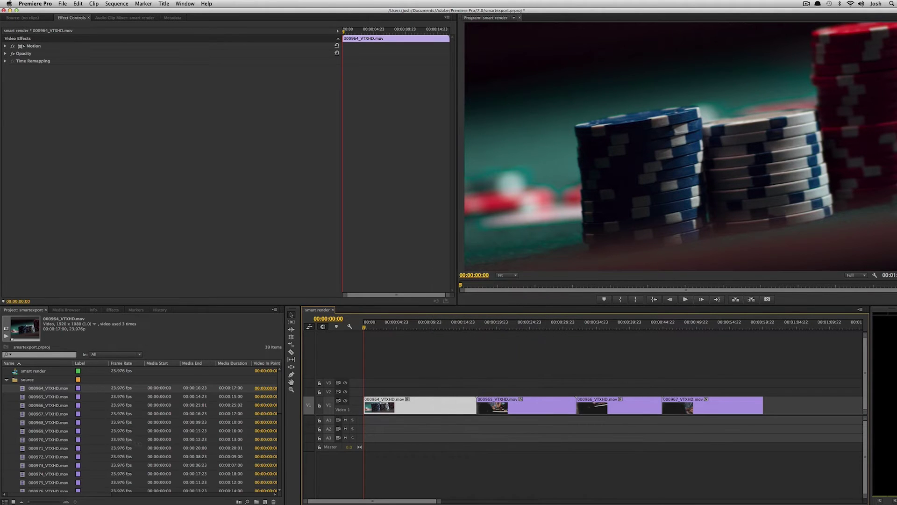
pyautogui.rightClick(49, 389)
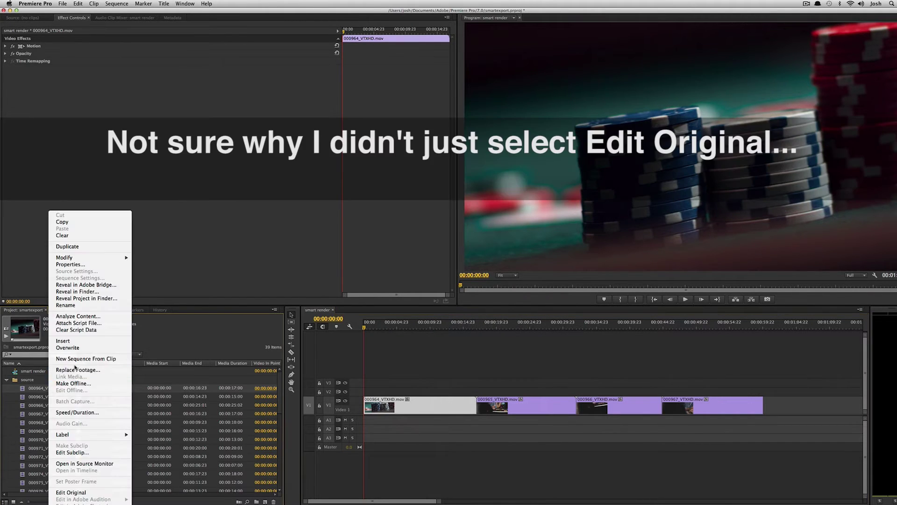
pyautogui.click(77, 291)
# Open 000964_VTXHD.mov in QuickTime to inspect its properties, then return to Premiere Pro
pyautogui.doubleClick(409, 215)
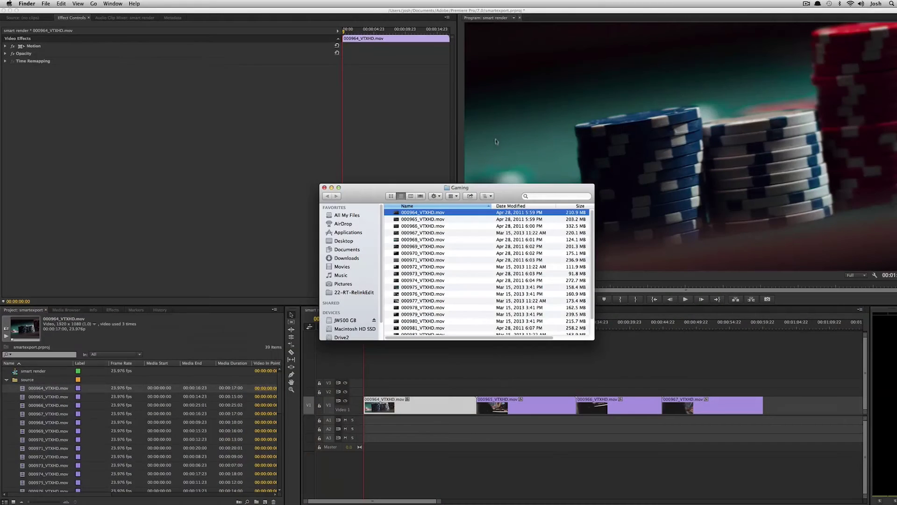
pyautogui.click(451, 376)
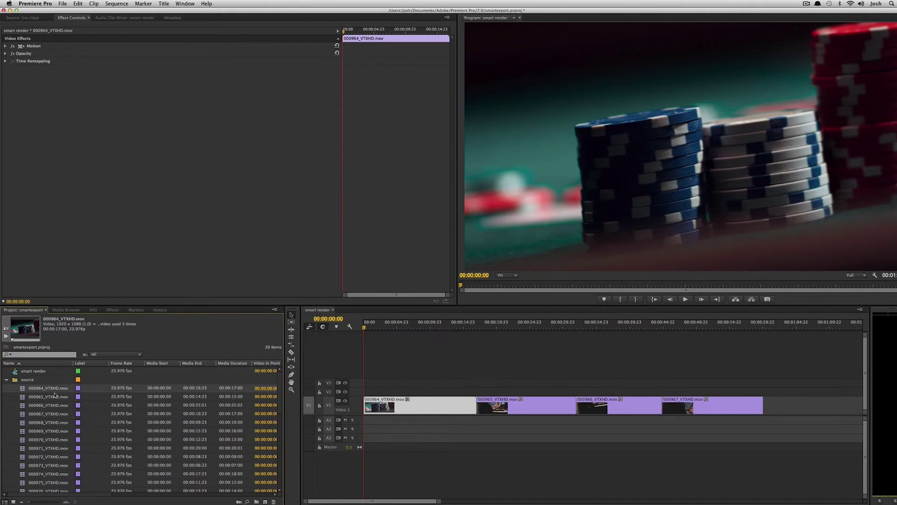
# Export the sequence with Match Sequence Settings (1920x1080 ProRes), then save the project
pyautogui.click(7, 380)
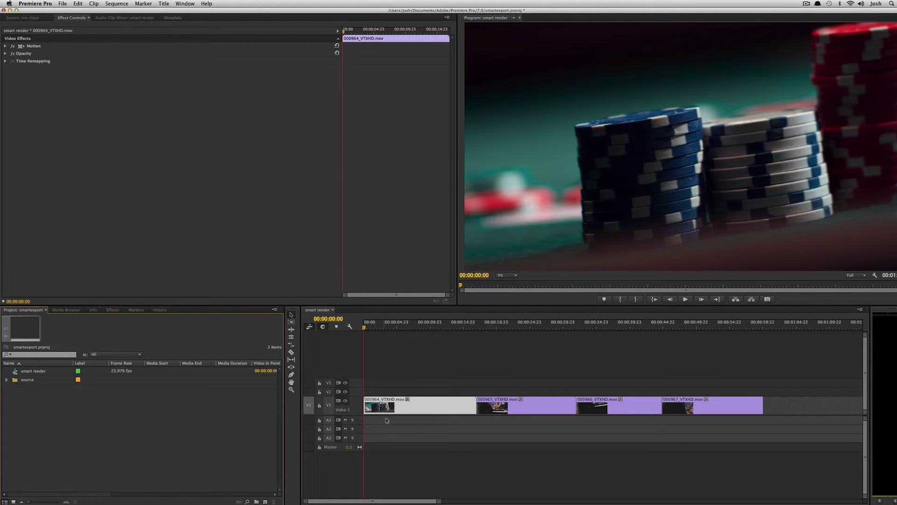
pyautogui.click(445, 360)
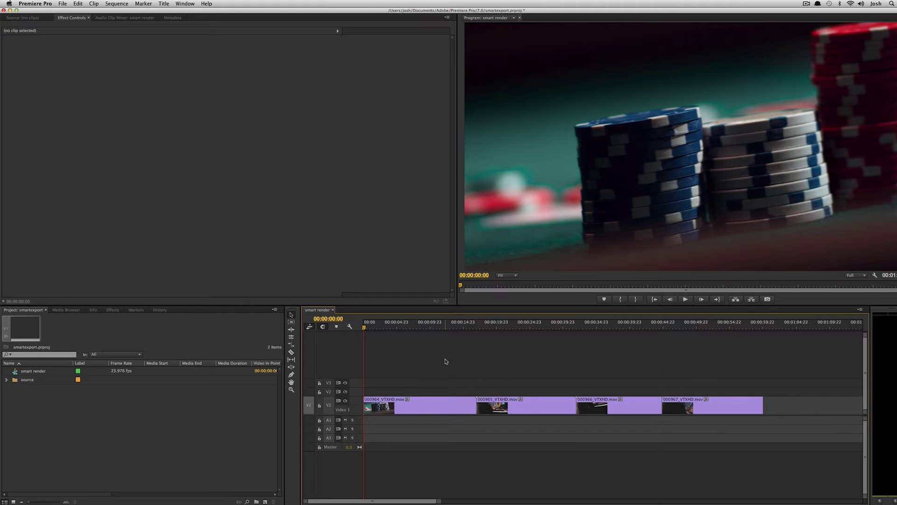
pyautogui.press('super+m')
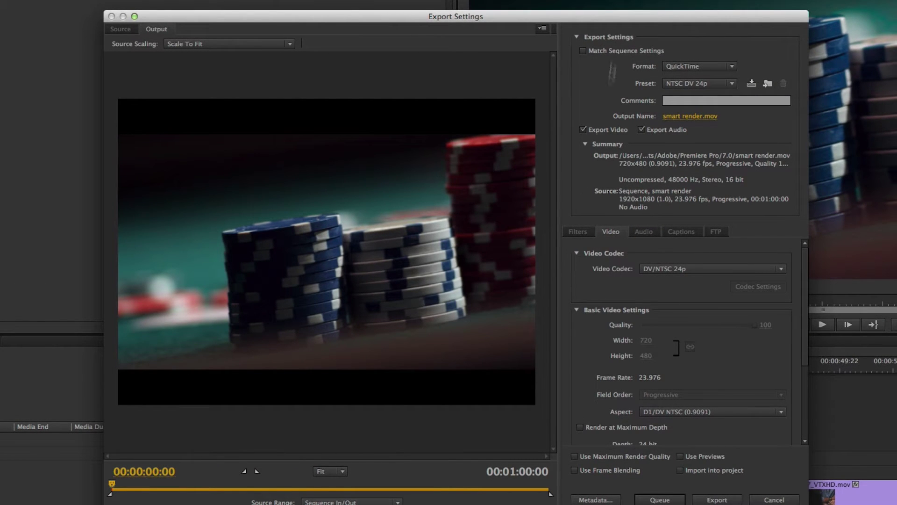
pyautogui.click(611, 50)
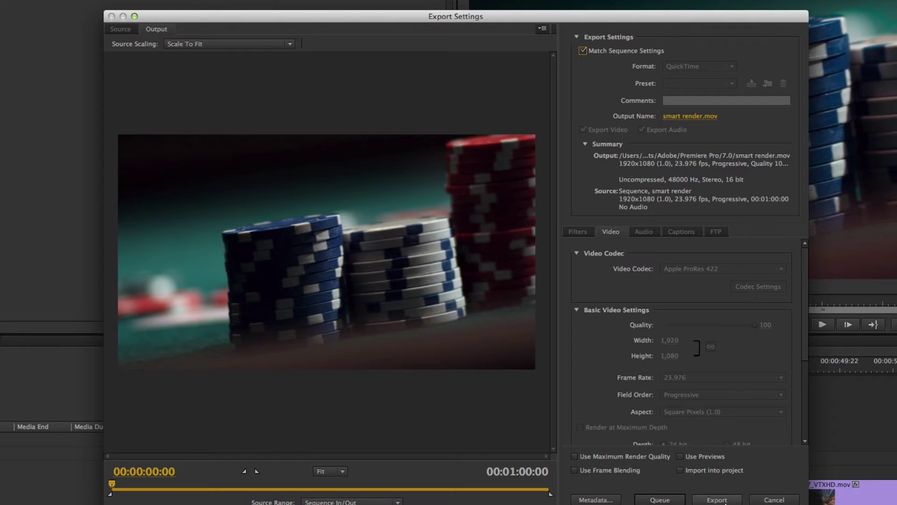
pyautogui.click(724, 501)
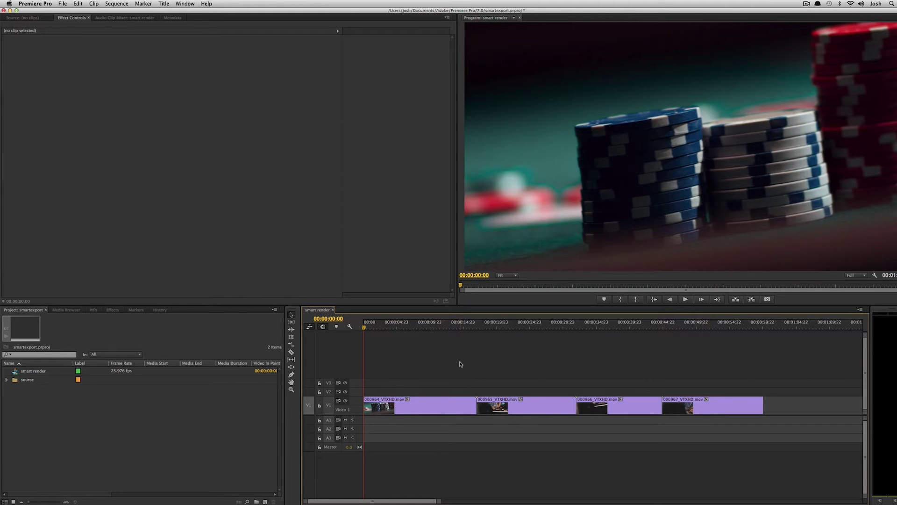
pyautogui.press('cmd+s')
# Paste Fast Color Corrector, Directional Blur and Corner Pin onto all four V1 clips
pyautogui.moveTo(404, 374); pyautogui.dragTo(841, 400)
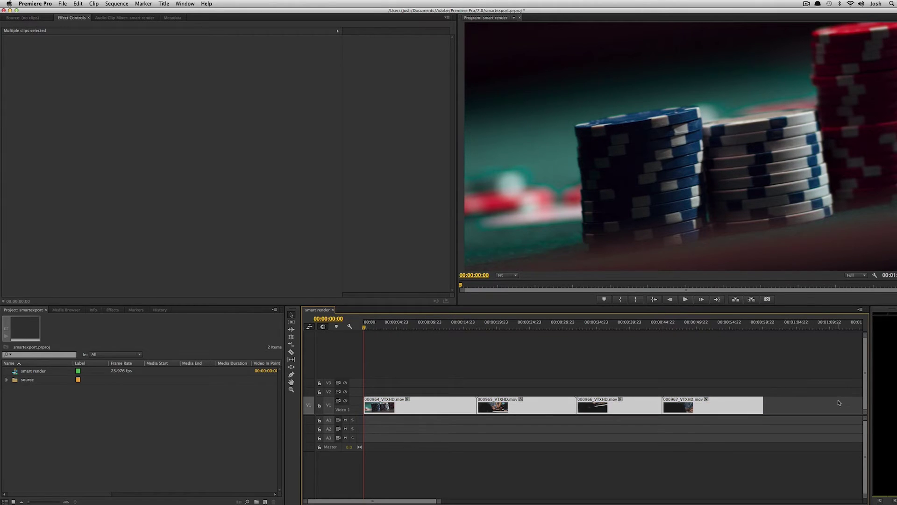
pyautogui.press('super+alt+v')
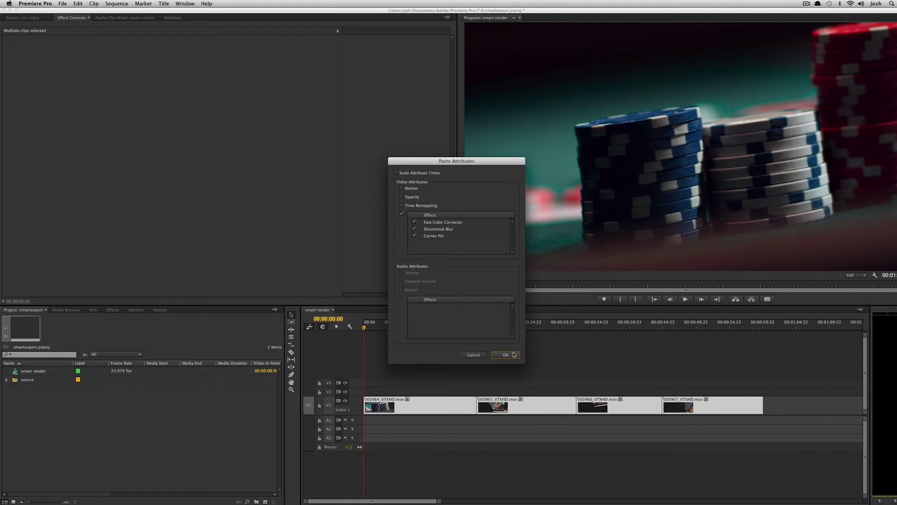
pyautogui.click(513, 355)
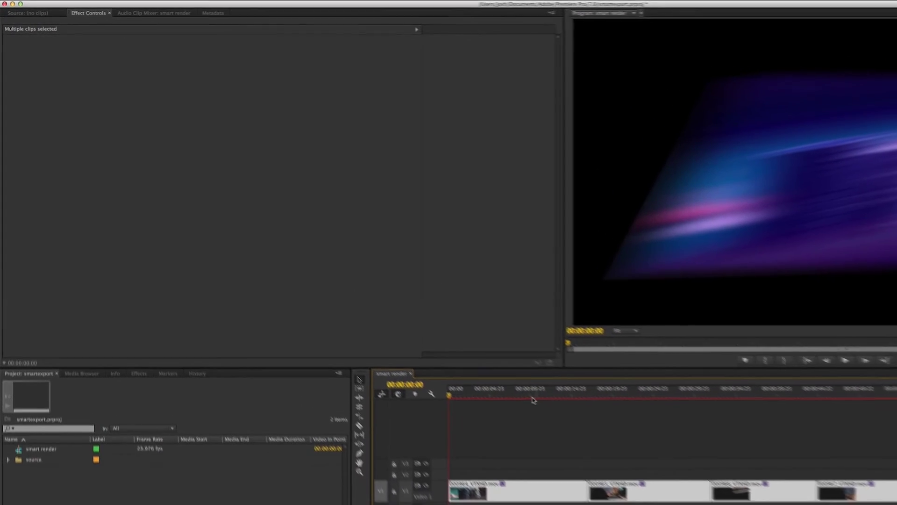
# At 00:00:10:02, toggle clip 000964's three effects off and back on to compare
pyautogui.click(533, 398)
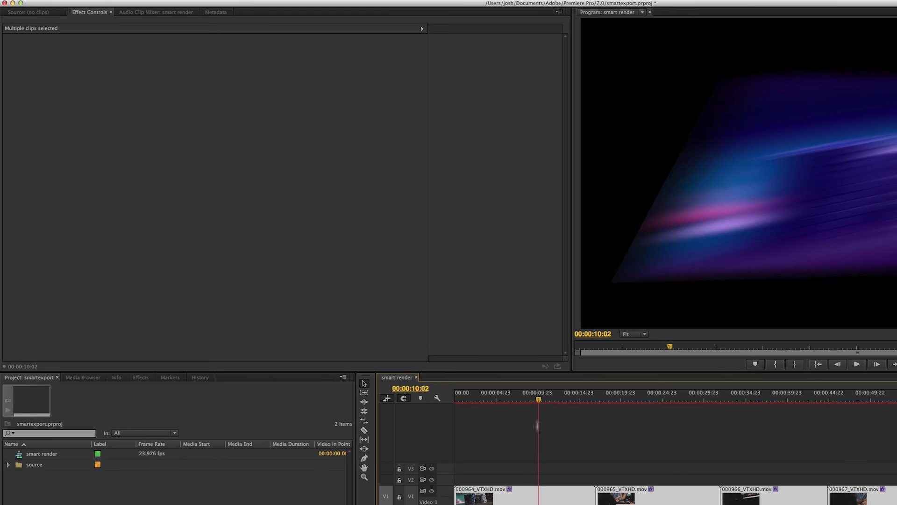
pyautogui.click(551, 488)
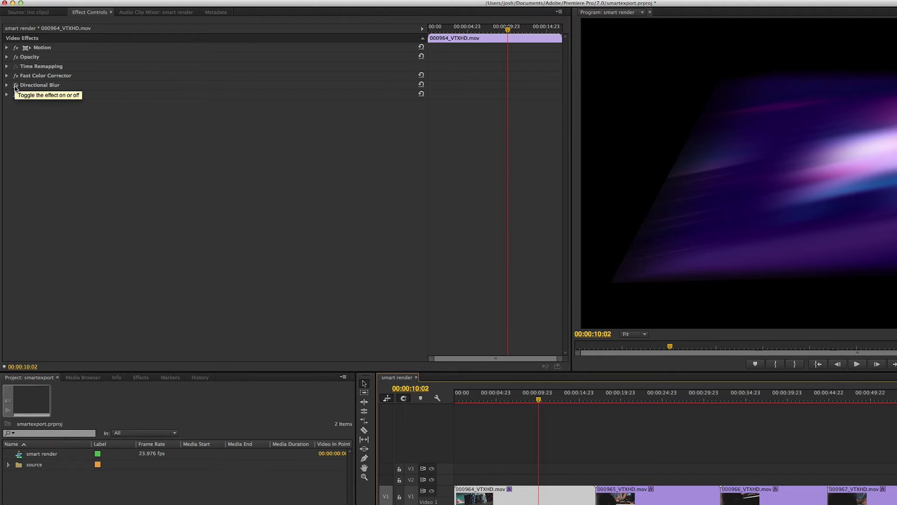
pyautogui.click(16, 84)
pyautogui.click(16, 94)
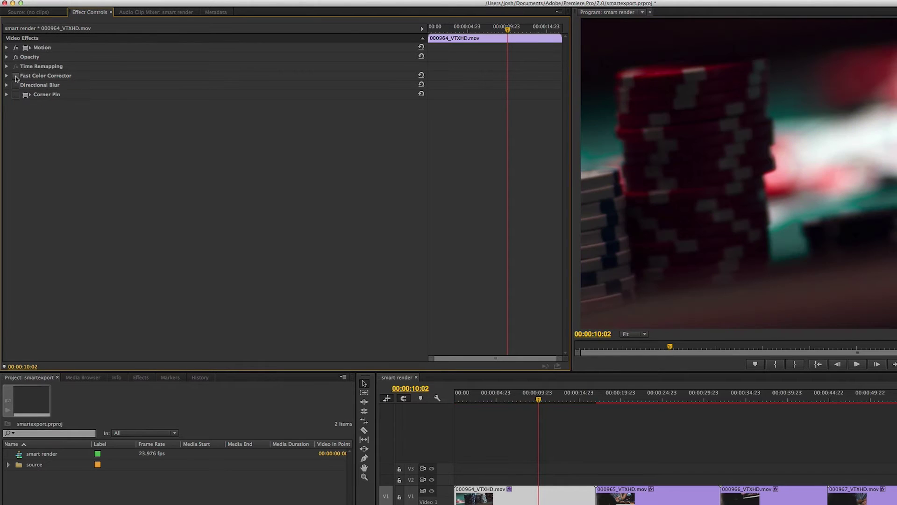
pyautogui.click(16, 75)
pyautogui.click(16, 85)
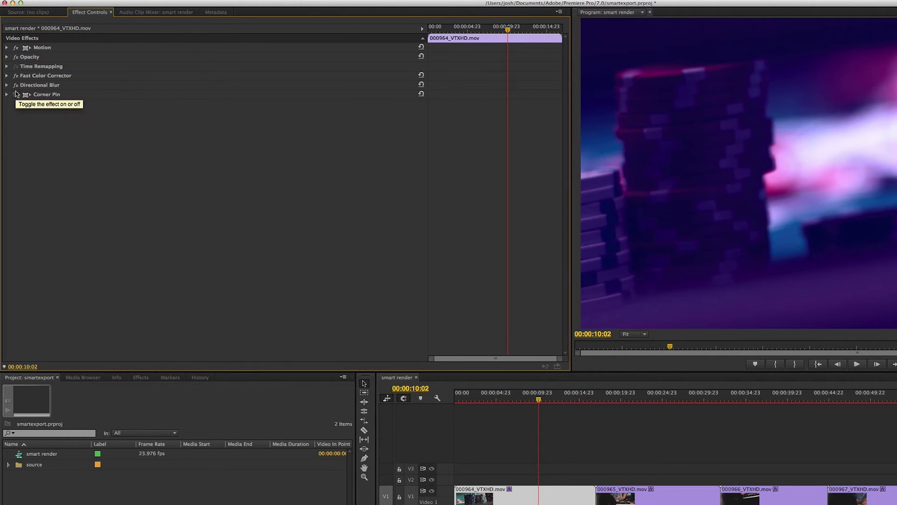
pyautogui.click(16, 94)
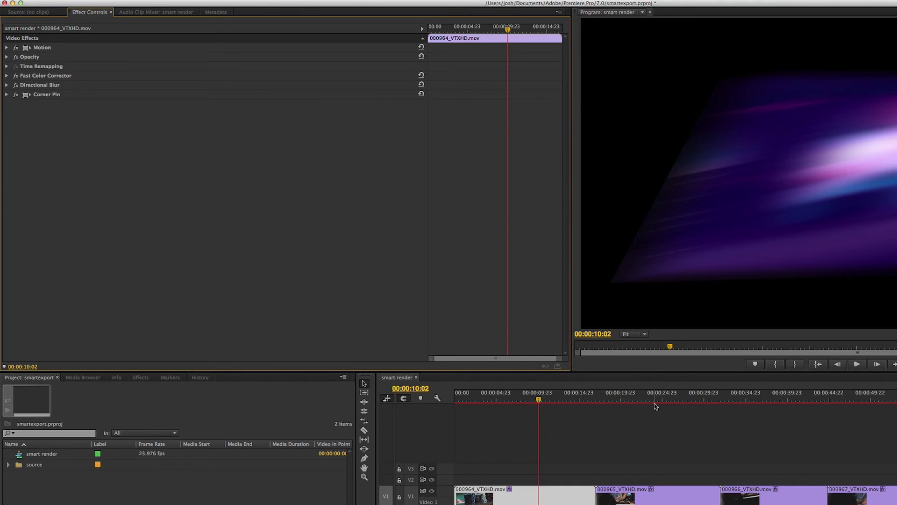
# Preview frames at 00:00:25:01, 00:00:37:13 and 00:00:55:04, then deselect the clip
pyautogui.click(663, 401)
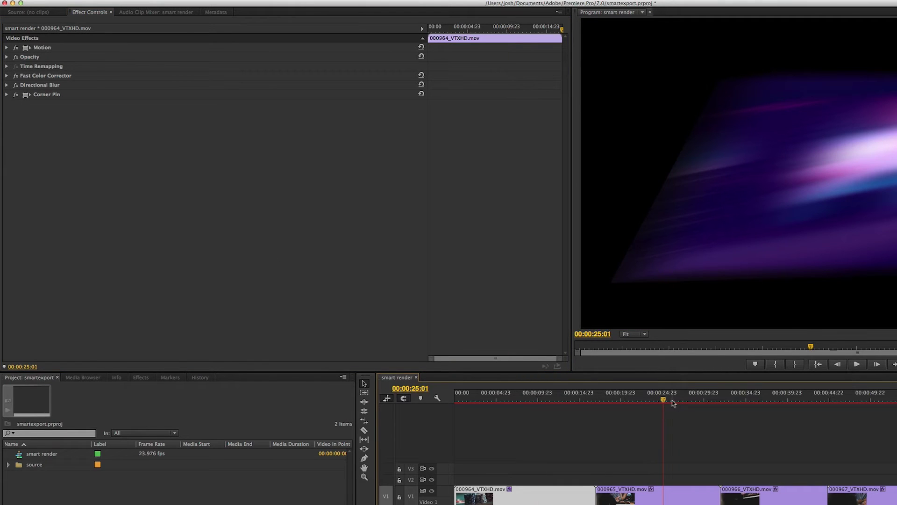
pyautogui.click(768, 401)
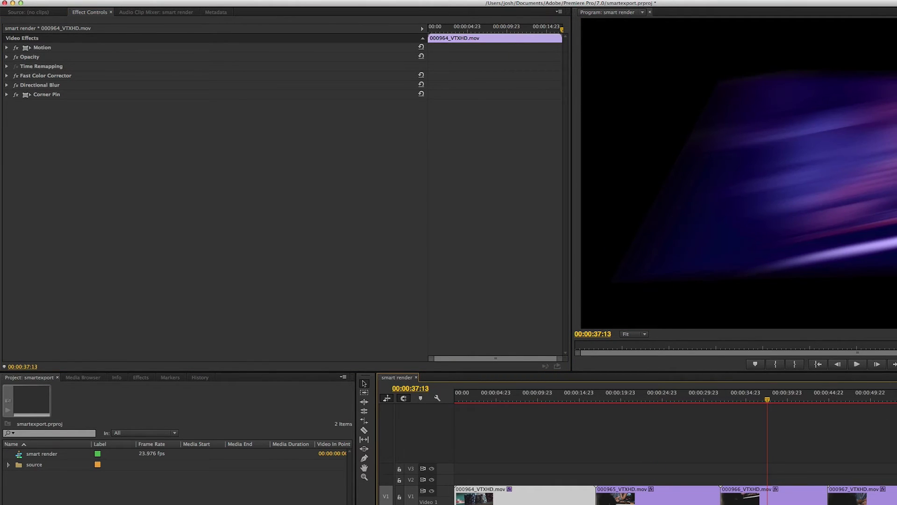
pyautogui.press('End')
pyautogui.click(745, 440)
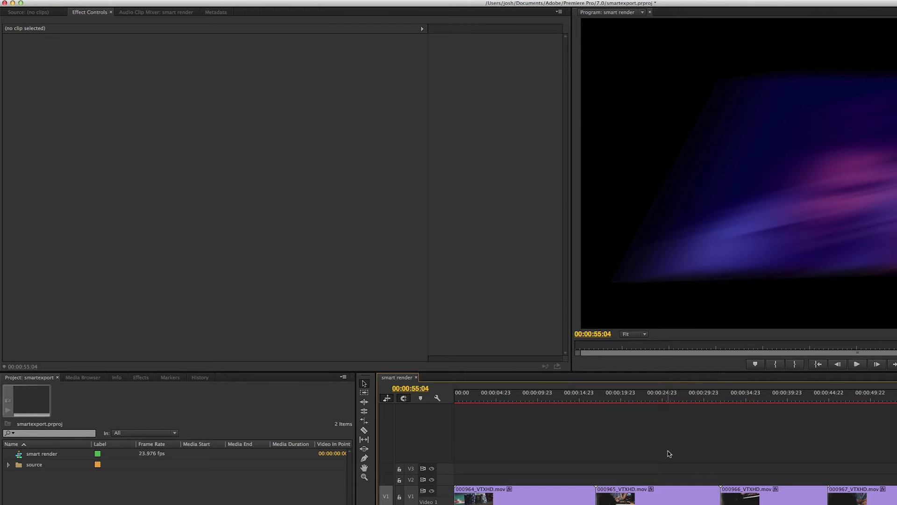
# Export the effected sequence with Match Sequence Settings enabled as Apple ProRes 422
pyautogui.press('super+m')
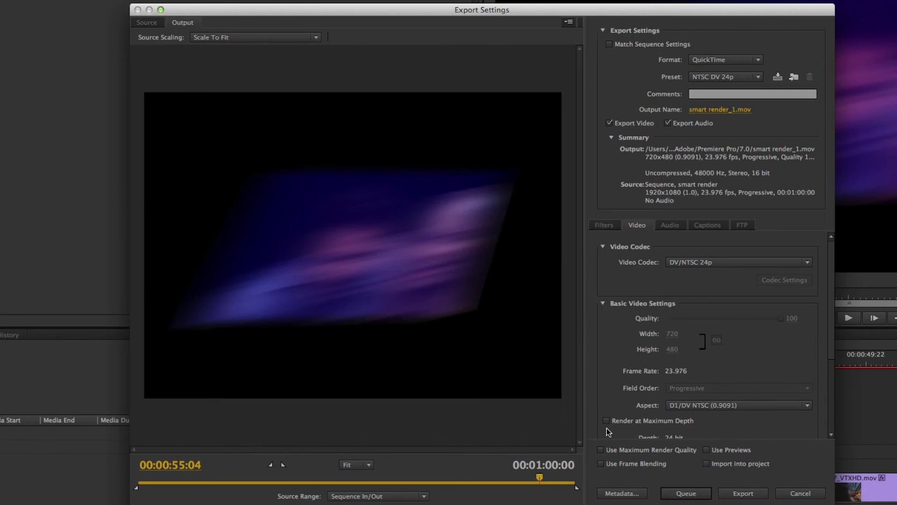
pyautogui.click(643, 45)
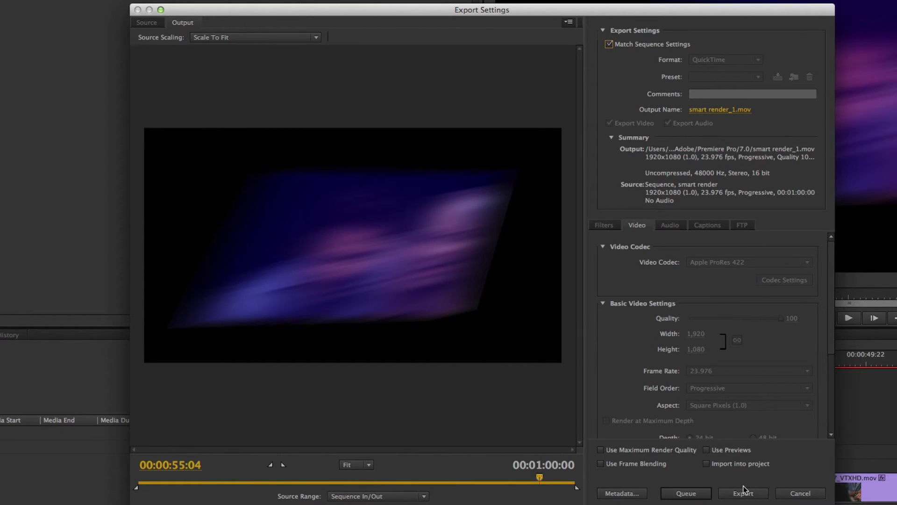
pyautogui.click(743, 491)
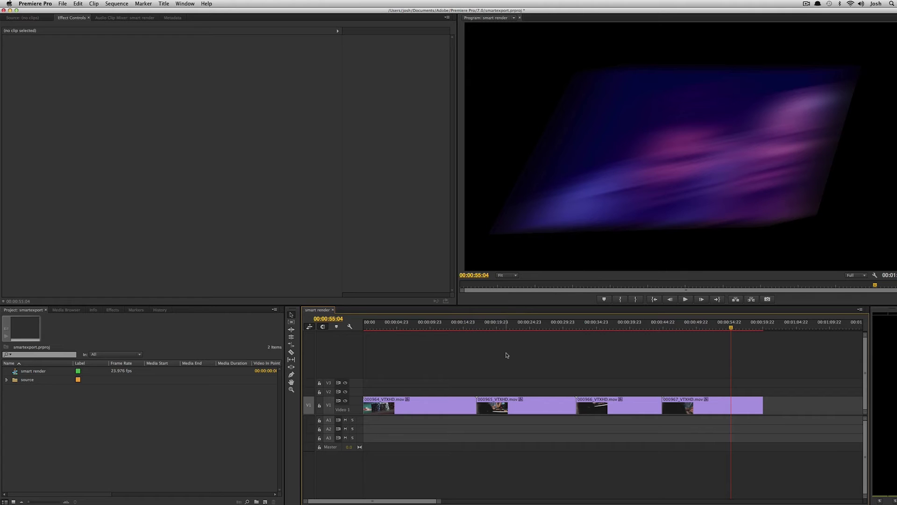
# At 00:00:23:08, show clip 000965_VTXHD.mov's effects, then make the timeline active
pyautogui.click(519, 322)
pyautogui.click(549, 404)
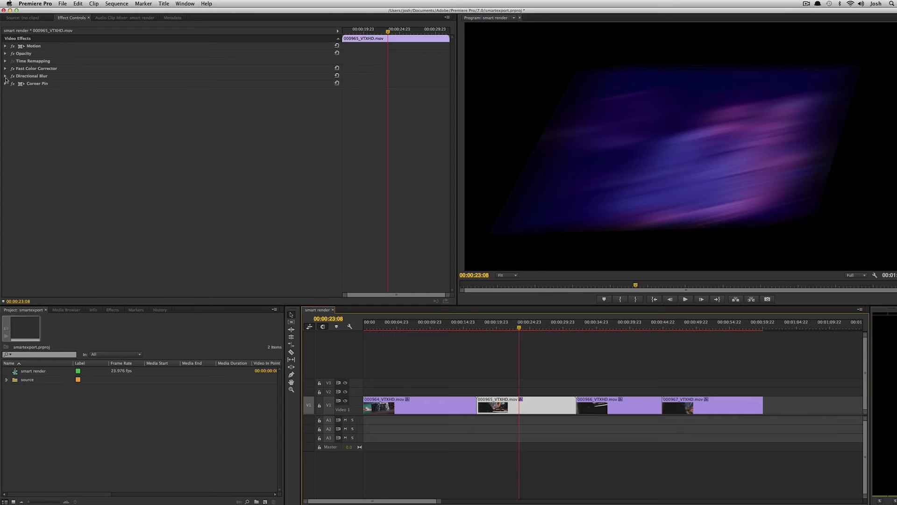
pyautogui.click(321, 313)
# Play from the start, lower playback resolution to 1/4, and stop at 00:00:13:01
pyautogui.click(367, 326)
pyautogui.press('space')
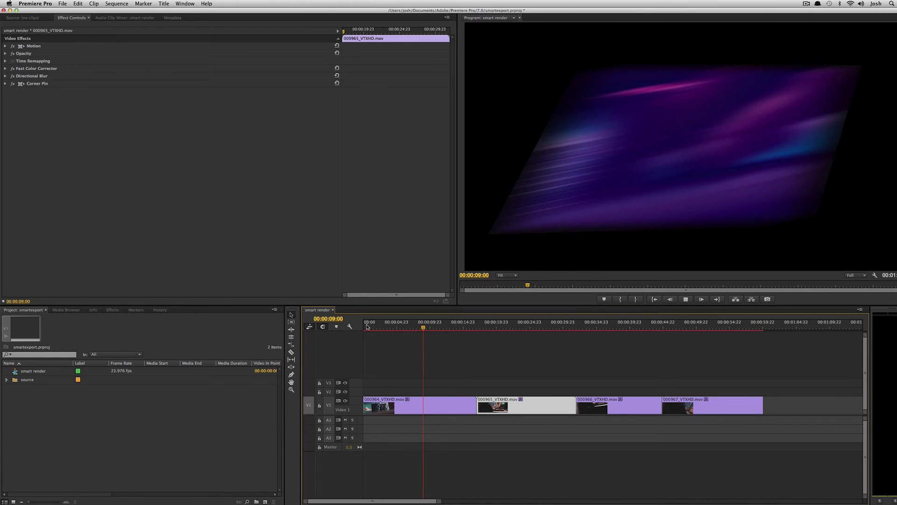
pyautogui.press('space')
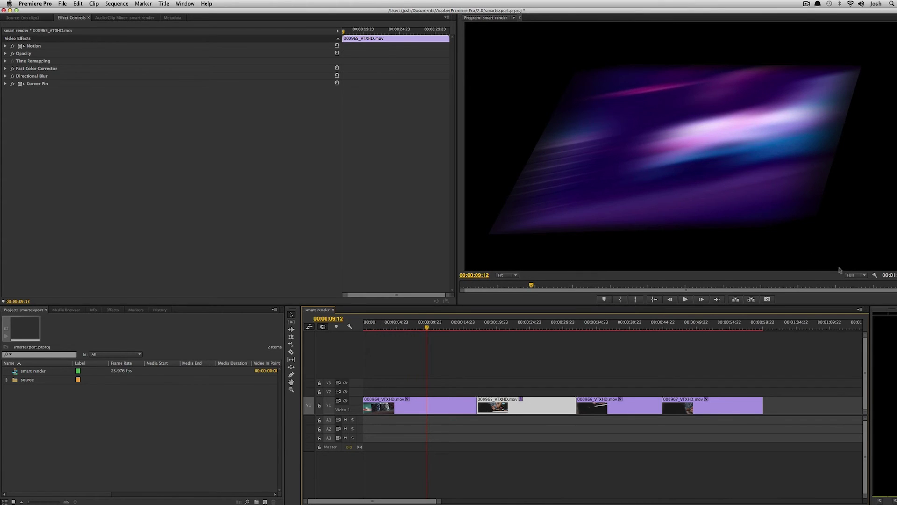
pyautogui.click(855, 274)
pyautogui.click(858, 296)
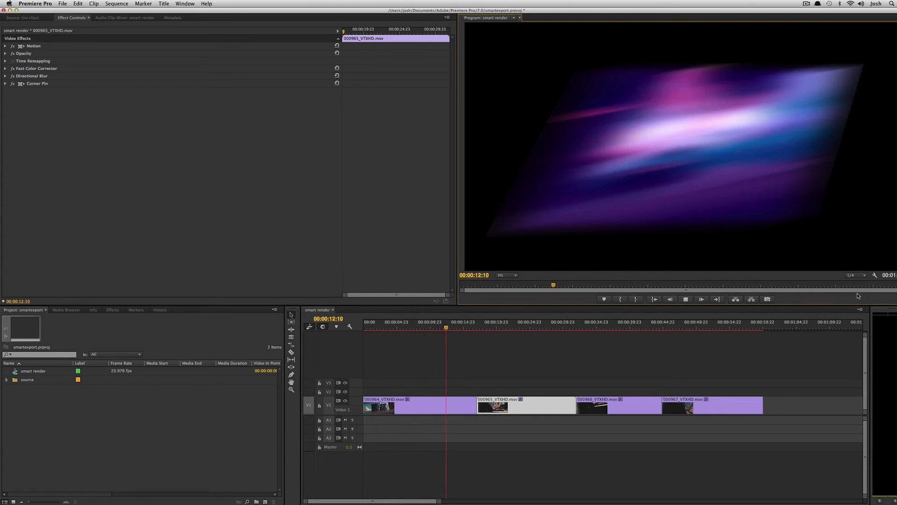
pyautogui.press('space')
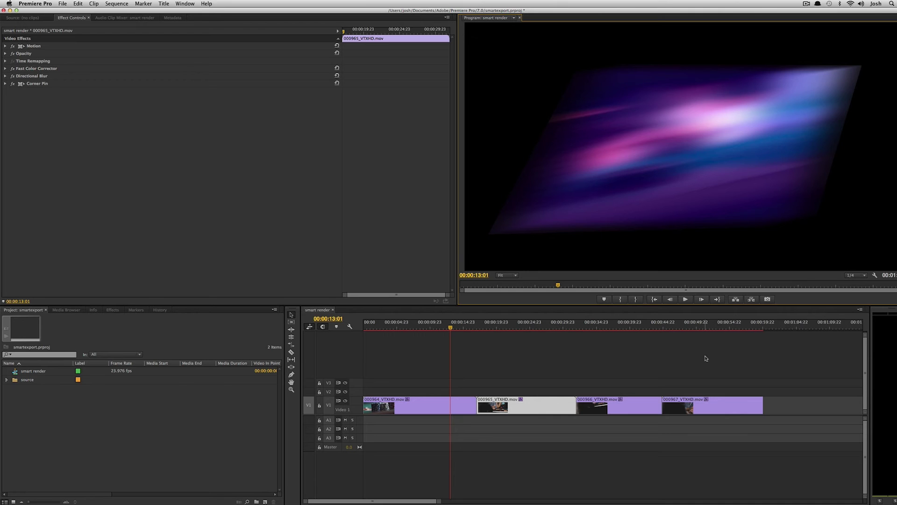
# Render previews, restore Full playback resolution, stop at 00:00:05:08, and reopen Export Settings
pyautogui.press('Return')
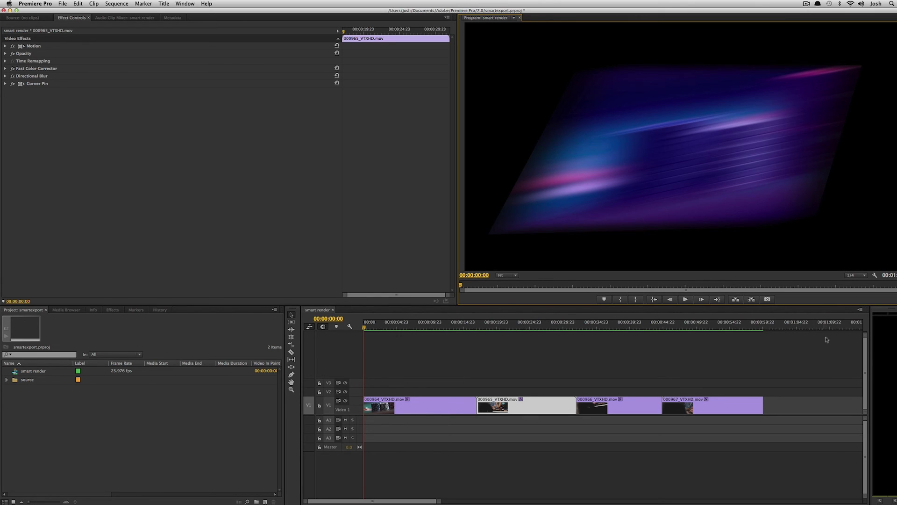
pyautogui.click(851, 276)
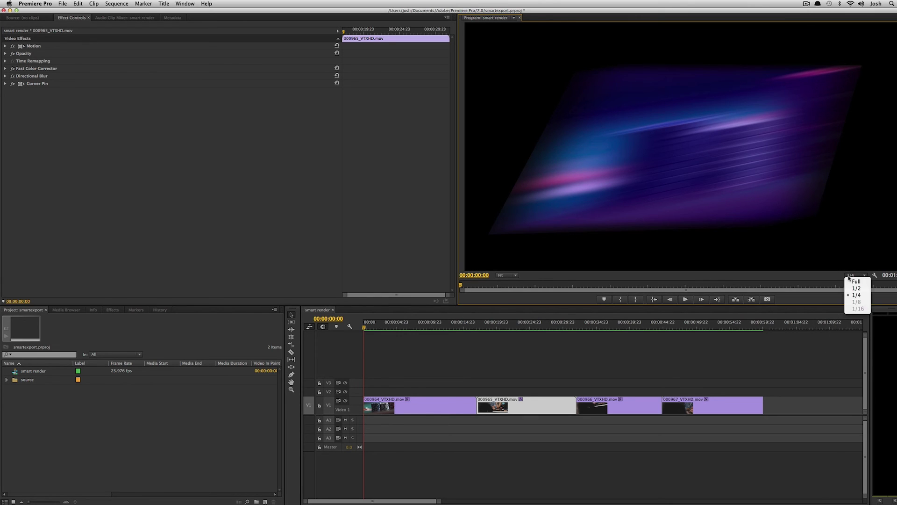
pyautogui.click(855, 281)
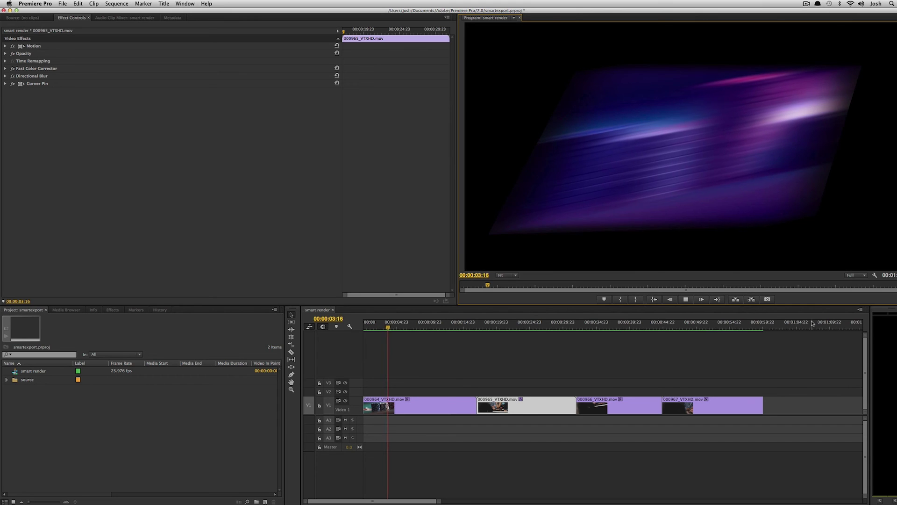
pyautogui.press('space')
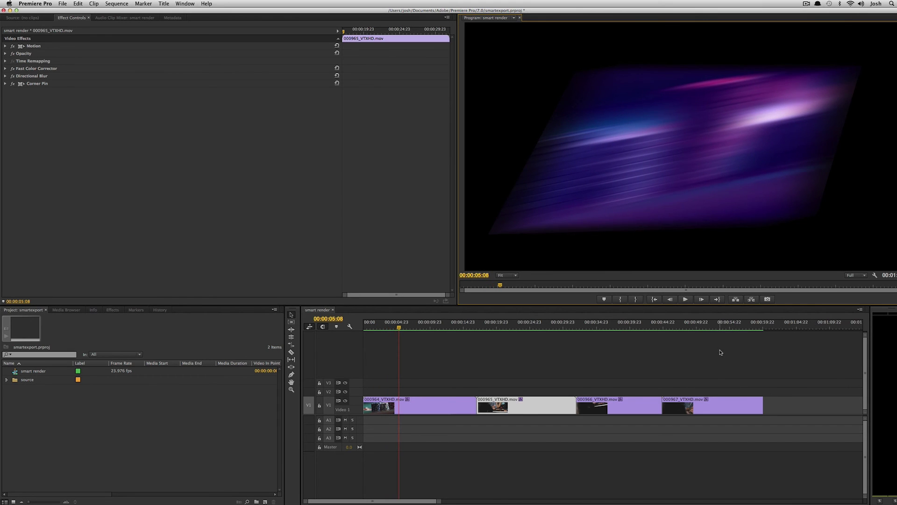
pyautogui.press('super+m')
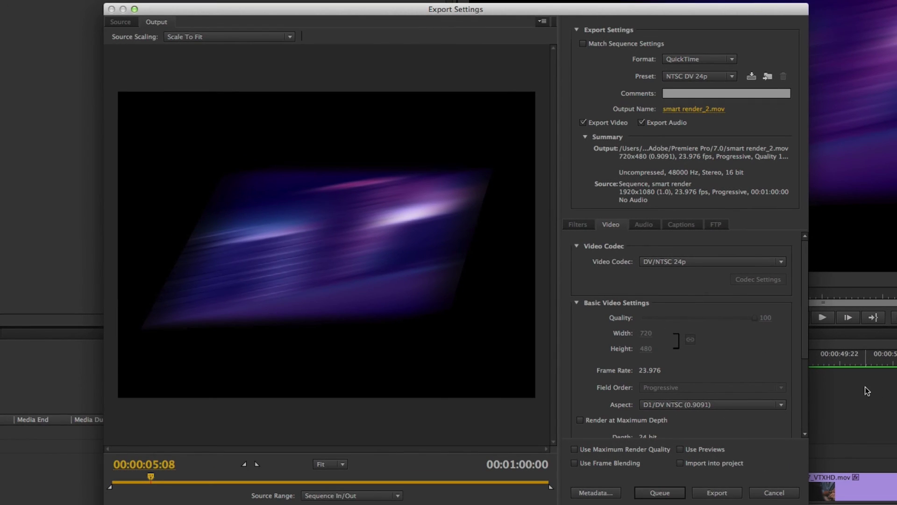
# Export smart render_2.mov with Match Sequence Settings and Use Previews both enabled
pyautogui.click(583, 43)
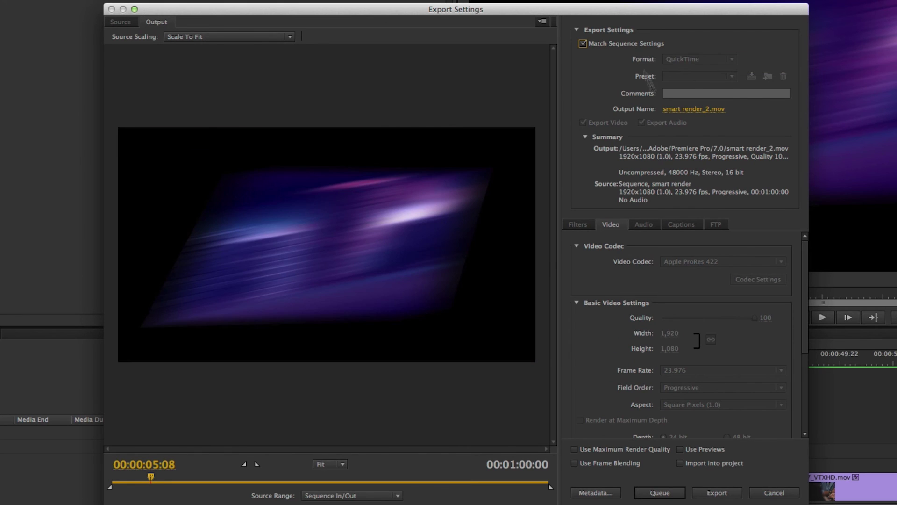
pyautogui.click(708, 448)
pyautogui.click(723, 493)
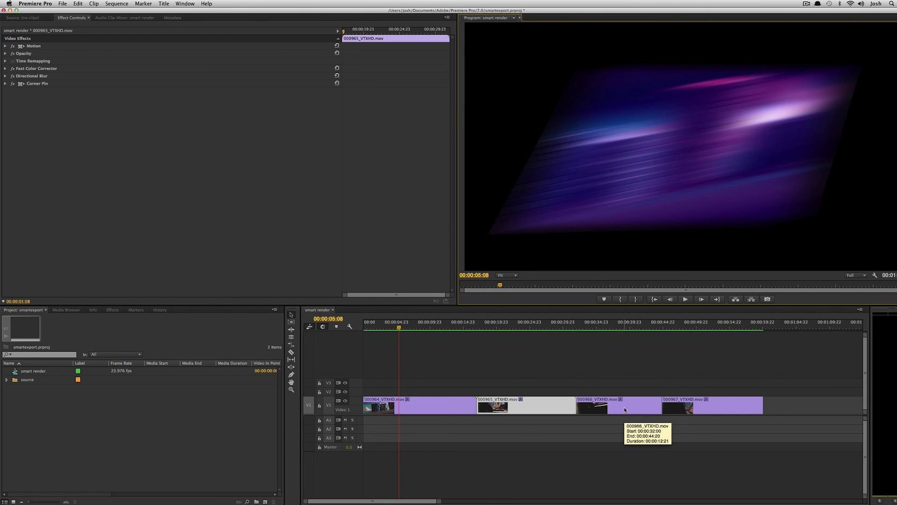
# Shorten the end of clip 000965 and delete the gap after it so later clips close up
pyautogui.moveTo(624, 402)
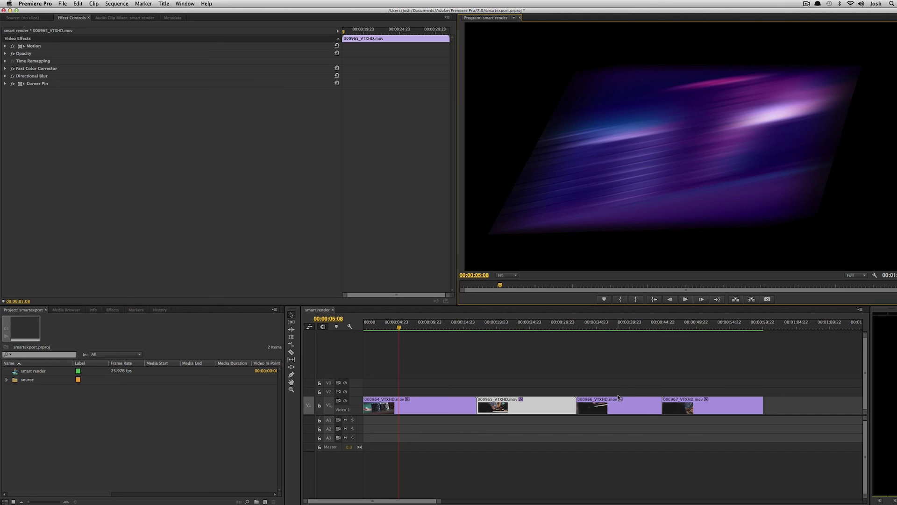
pyautogui.moveTo(576, 405); pyautogui.dragTo(562, 404)
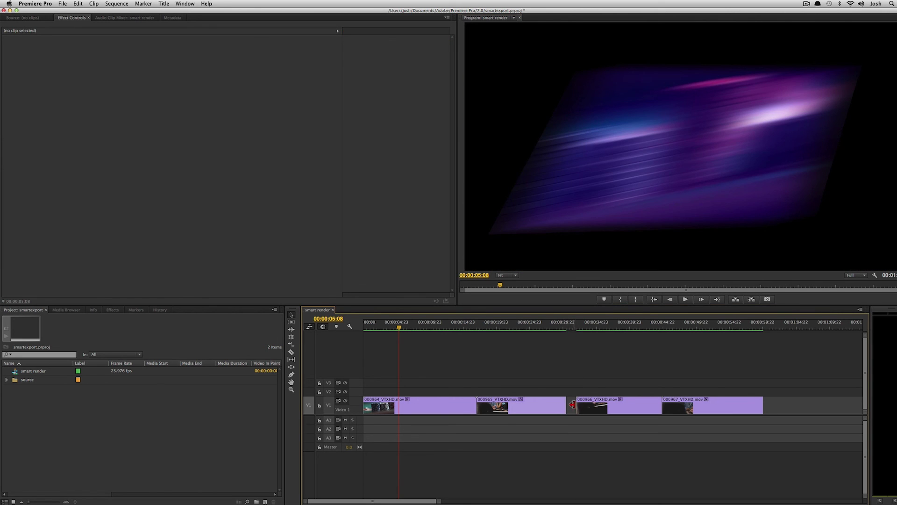
pyautogui.click(574, 405)
pyautogui.press('Delete')
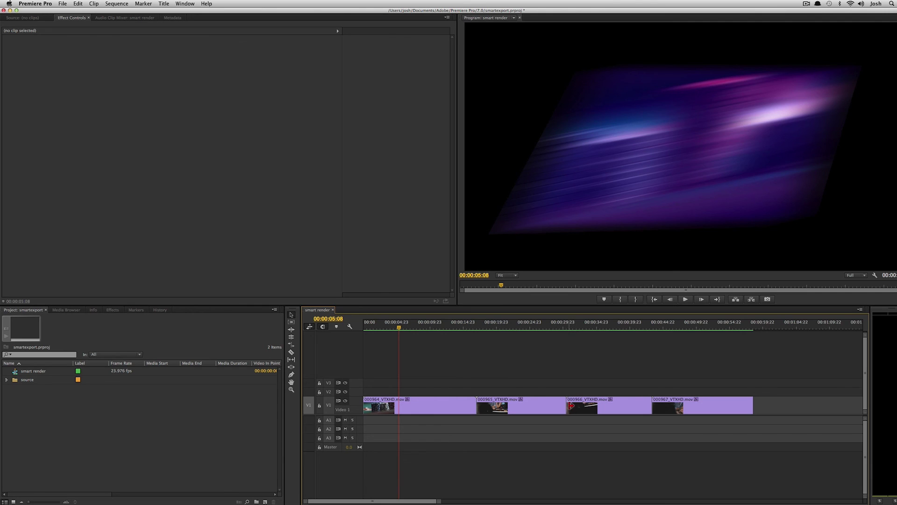
# Ripple-trim edits at 00:00:28:05 and 00:00:38:16, shortening the sequence to 00:00:53:19
pyautogui.click(552, 328)
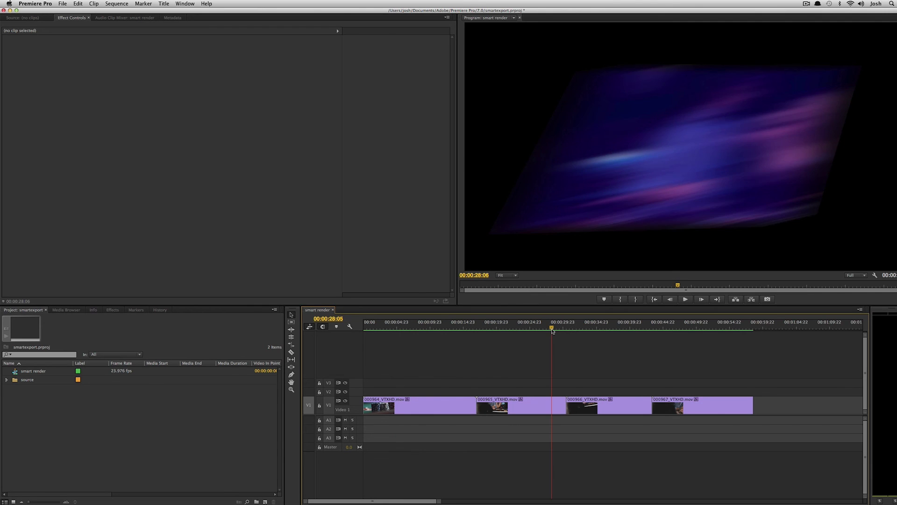
pyautogui.press('w')
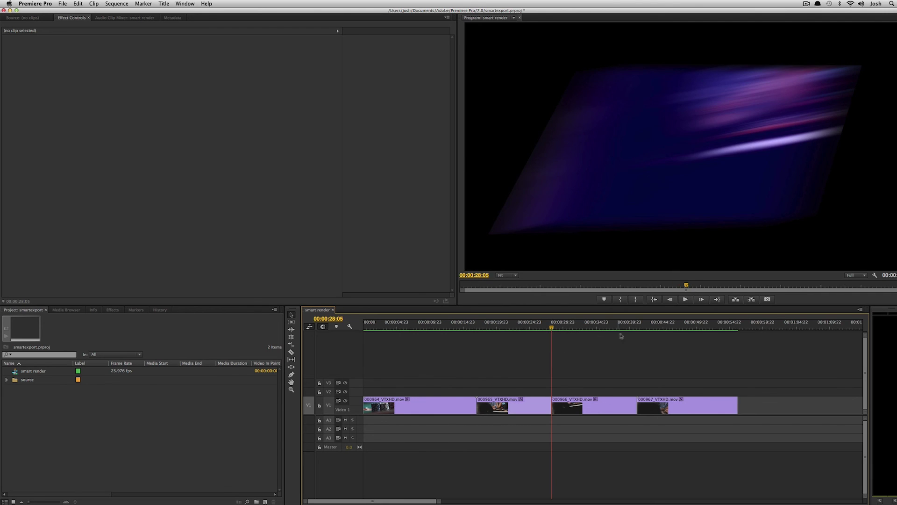
pyautogui.click(622, 328)
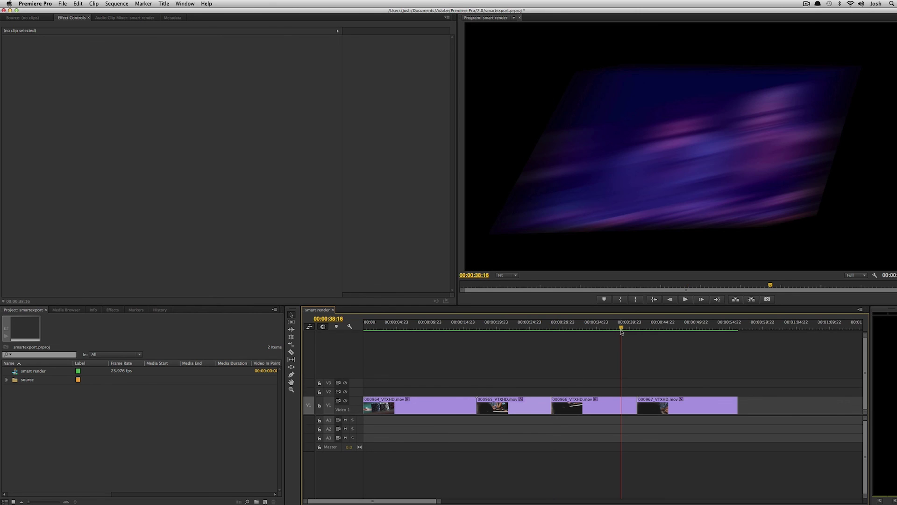
pyautogui.press('w')
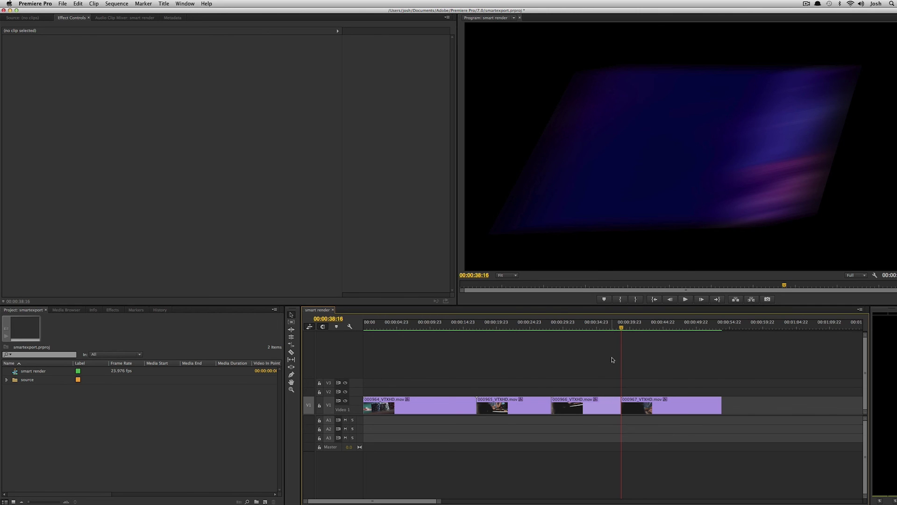
pyautogui.press('super+m')
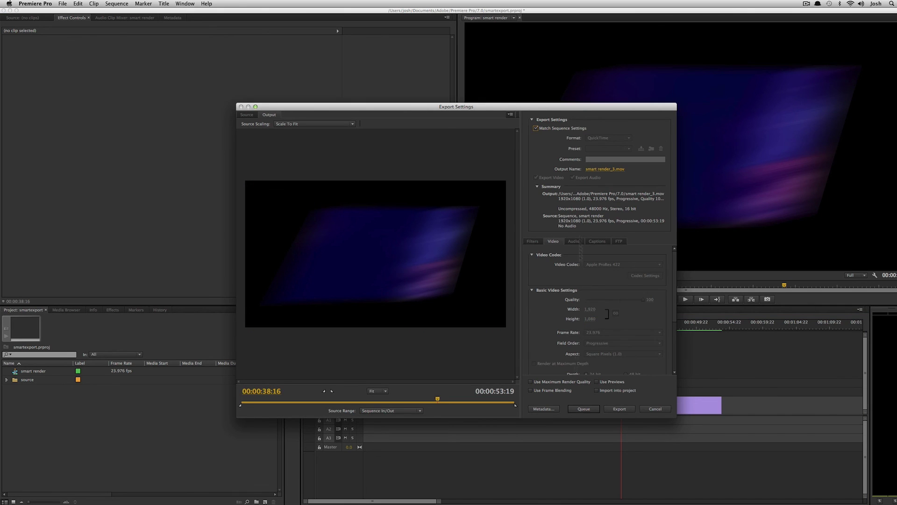
# Start encoding the trimmed sequence to smart render_3.mov with matching sequence settings
pyautogui.click(612, 410)
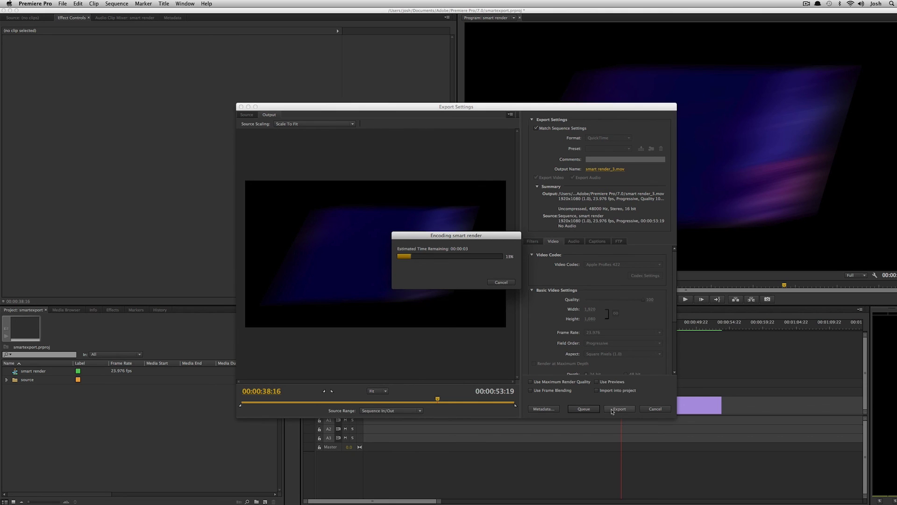